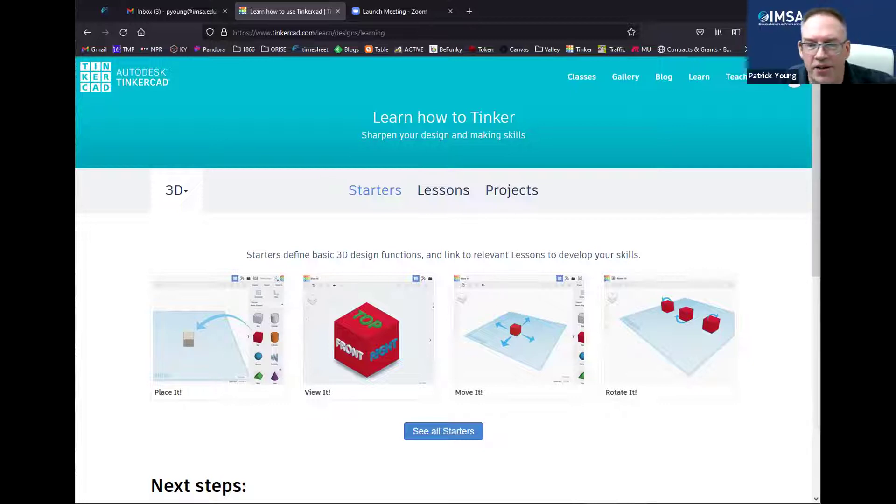
Open the Place It! starter lesson, read its instructions and examine the orange hint shape from several angles
{"action": "left_click", "coordinate": [227, 337]}
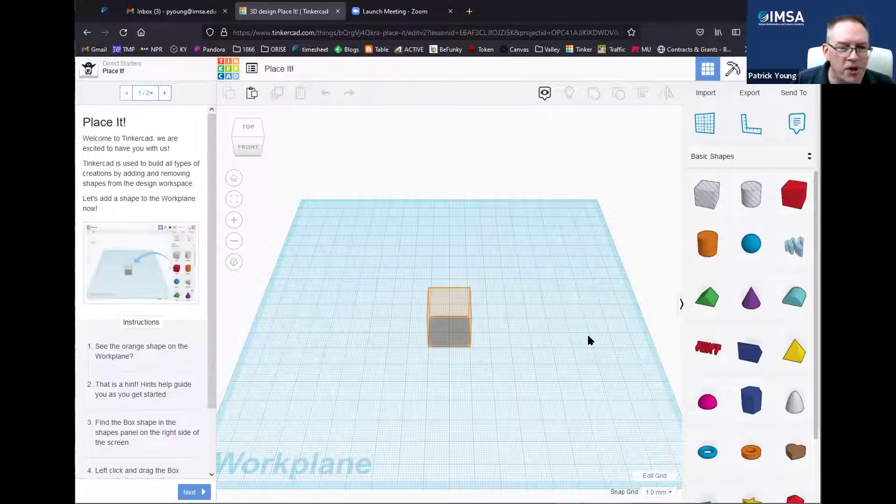
{"action": "right_click_drag", "start_coordinate": [553, 317], "coordinate": [659, 161]}
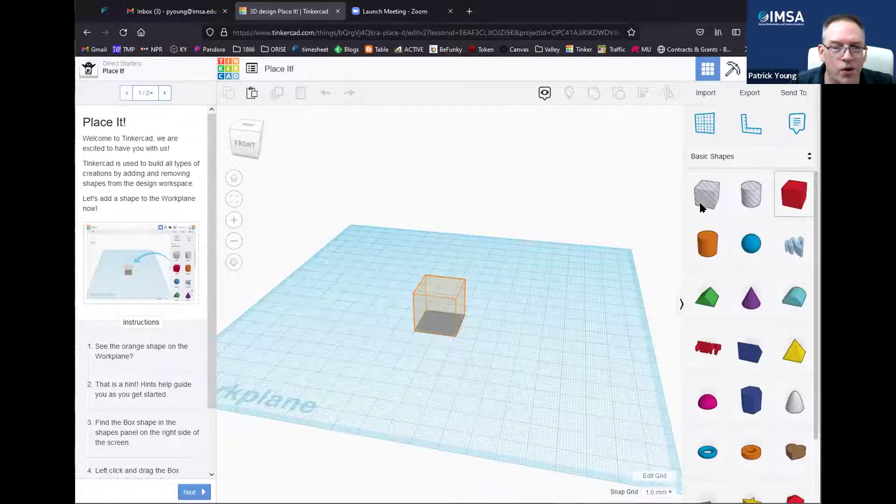
{"action": "right_click_drag", "start_coordinate": [490, 244], "coordinate": [574, 203]}
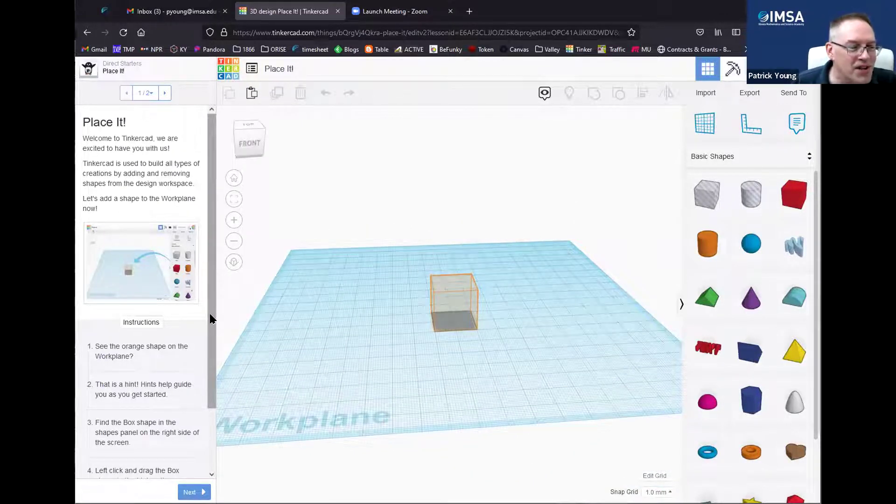
{"action": "scroll", "coordinate": [206, 313], "scroll_direction": "down", "scroll_amount": 3}
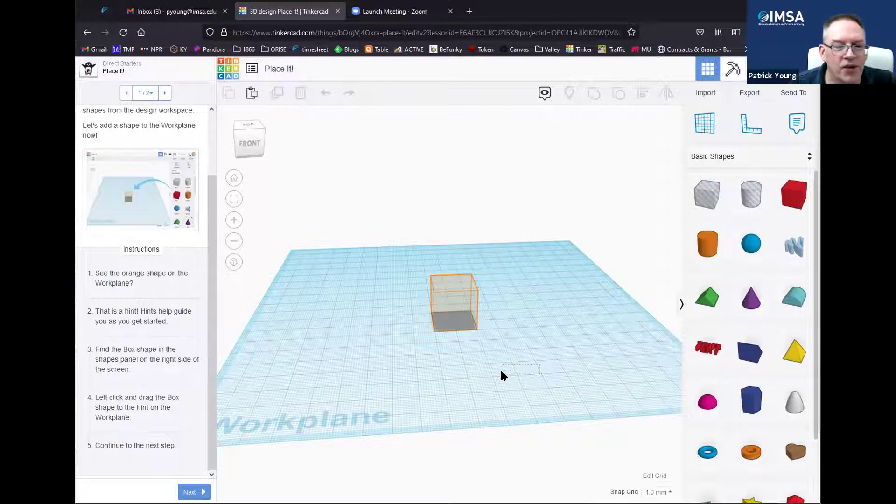
{"action": "right_click_drag", "start_coordinate": [547, 284], "coordinate": [523, 285]}
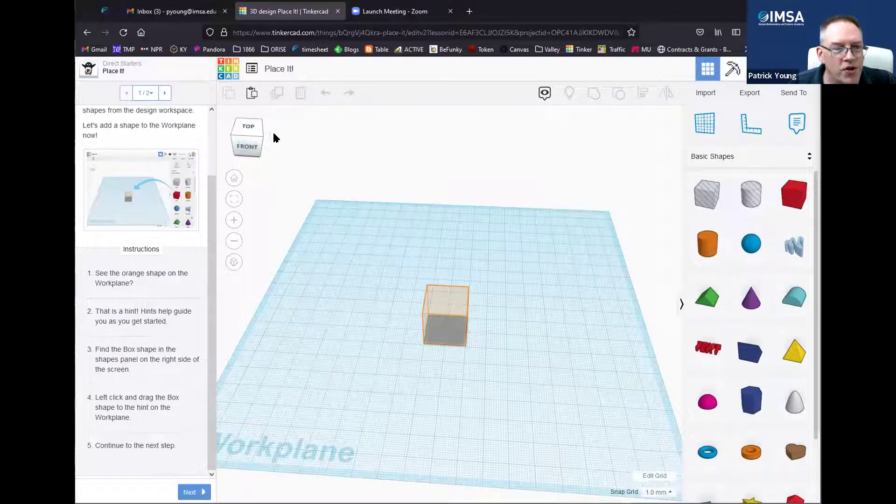
{"action": "mouse_move", "coordinate": [522, 254]}
{"action": "right_mouse_down"}
{"action": "mouse_move", "coordinate": [439, 229]}
{"action": "mouse_move", "coordinate": [522, 254]}
{"action": "right_mouse_up"}
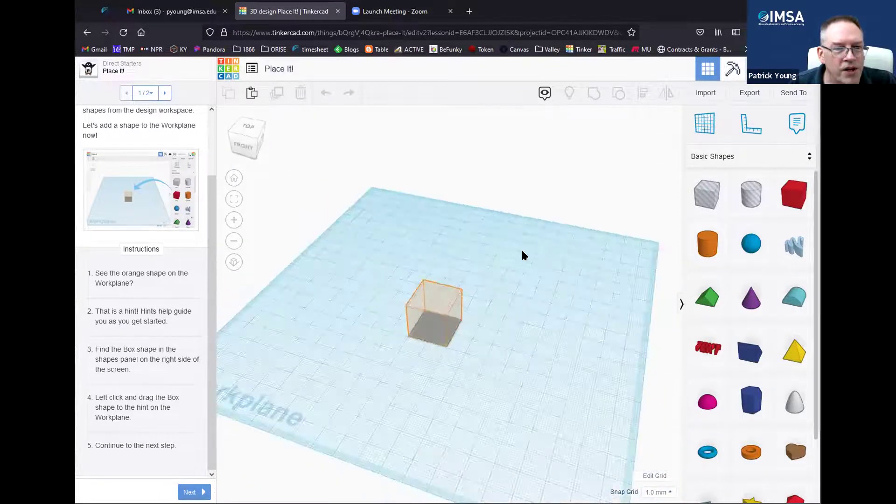
View the hint shape from the top, front and right with the ViewCube, and return to an angled front view
{"action": "left_click", "coordinate": [249, 128]}
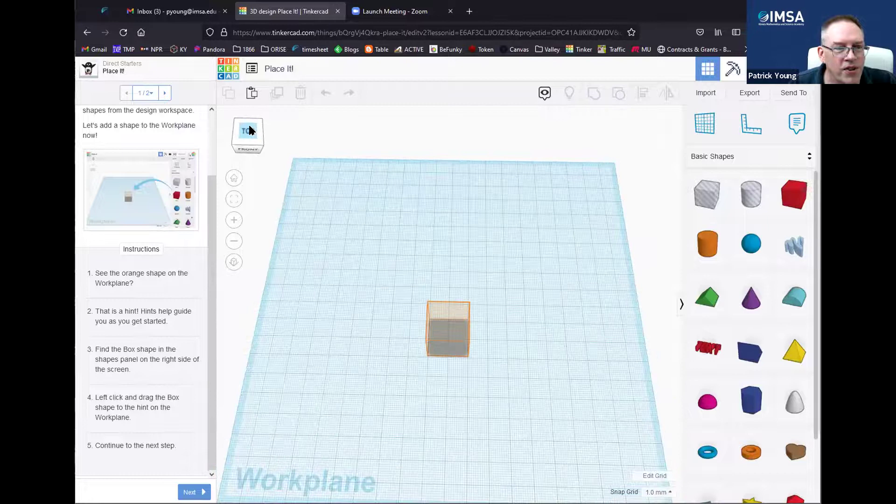
{"action": "left_click", "coordinate": [246, 153]}
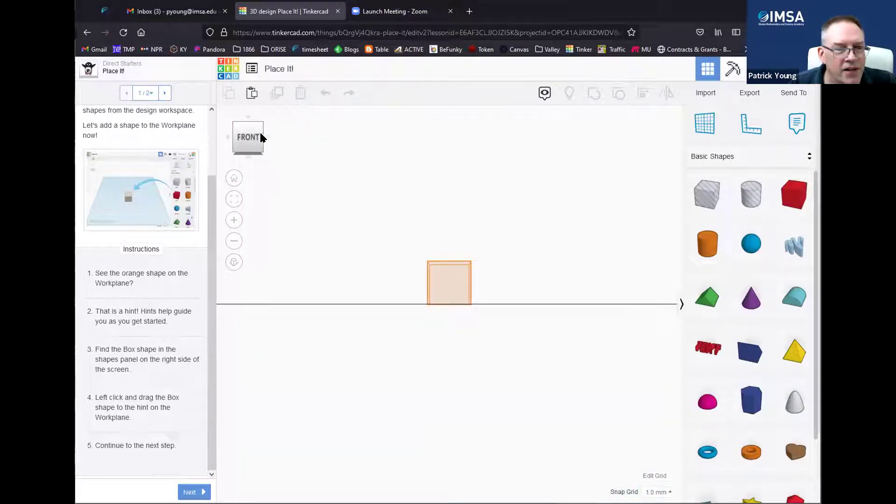
{"action": "left_click", "coordinate": [268, 136]}
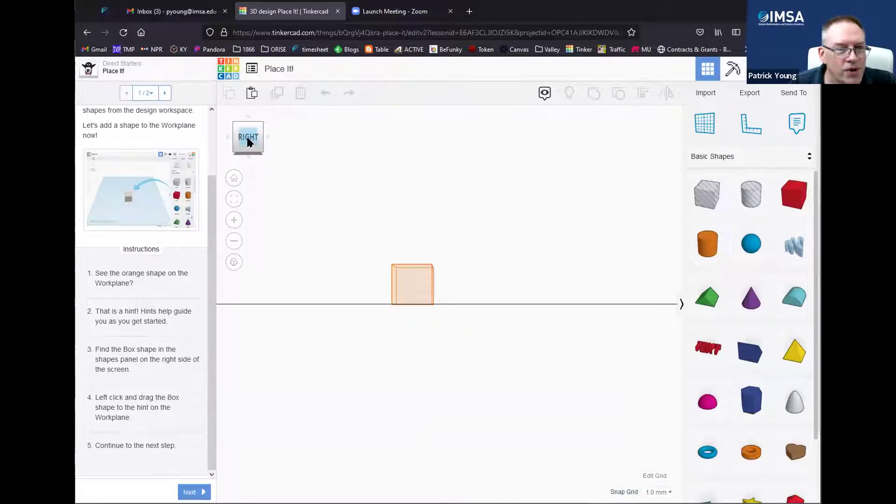
{"action": "right_click_drag", "start_coordinate": [422, 236], "coordinate": [567, 264]}
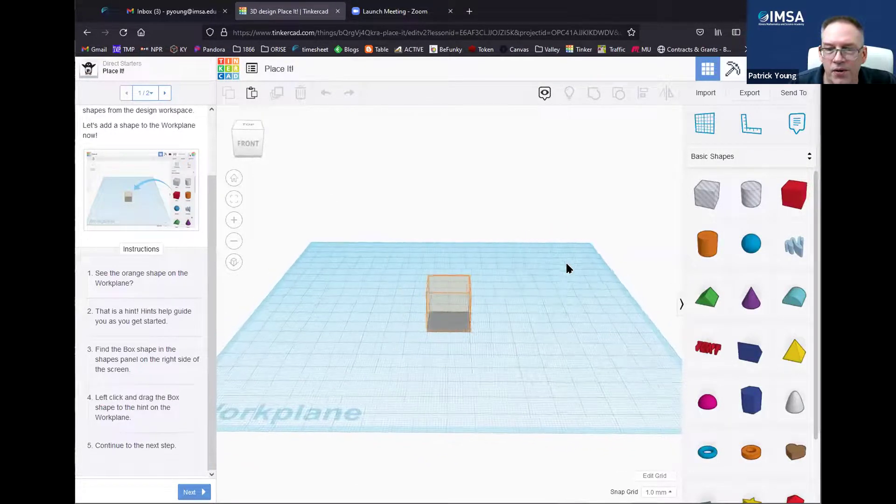
Place a solid red Box from the Basic Shapes on the workplane beside the orange hint
{"action": "scroll", "coordinate": [763, 264], "scroll_direction": "down", "scroll_amount": 2}
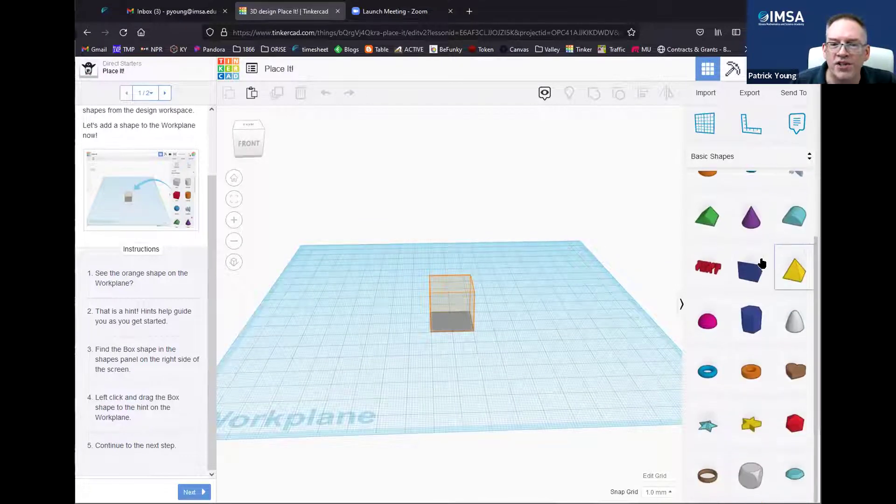
{"action": "scroll", "coordinate": [764, 263], "scroll_direction": "up", "scroll_amount": 2}
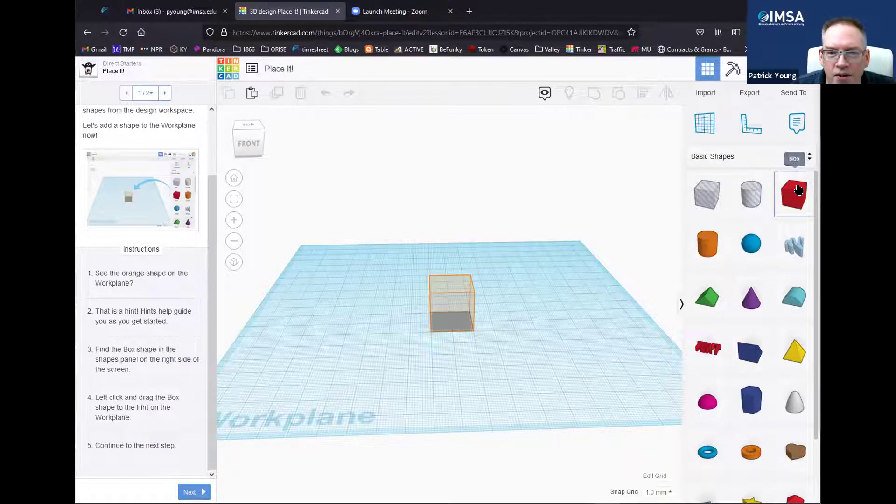
{"action": "left_click_drag", "start_coordinate": [793, 194], "coordinate": [550, 331]}
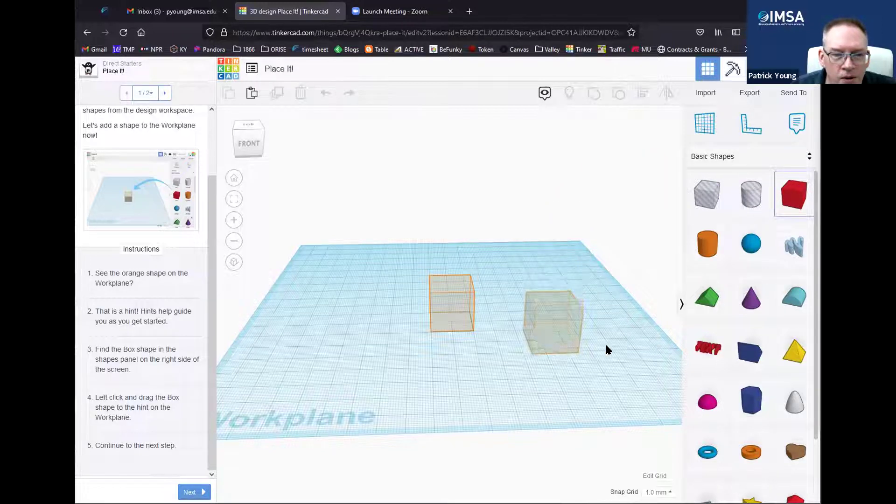
{"action": "left_click", "coordinate": [657, 340]}
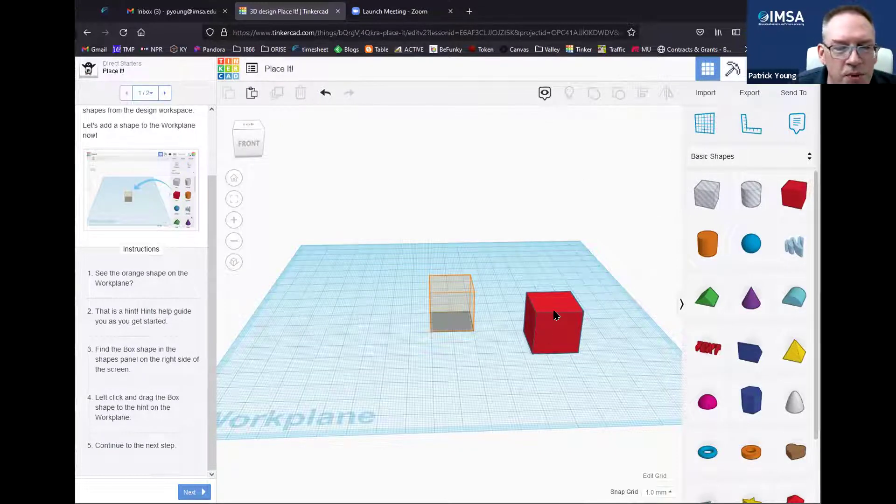
Move the red box onto the orange hint near the centre of the workplane and deselect it
{"action": "right_click_drag", "start_coordinate": [432, 342], "coordinate": [570, 345]}
{"action": "left_click_drag", "start_coordinate": [562, 324], "coordinate": [454, 327]}
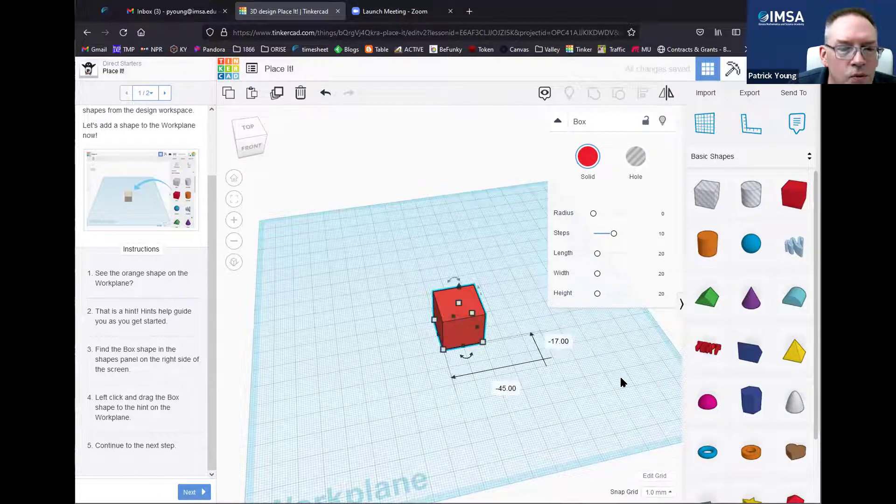
{"action": "left_click", "coordinate": [619, 374]}
{"action": "right_click_drag", "start_coordinate": [618, 375], "coordinate": [571, 341]}
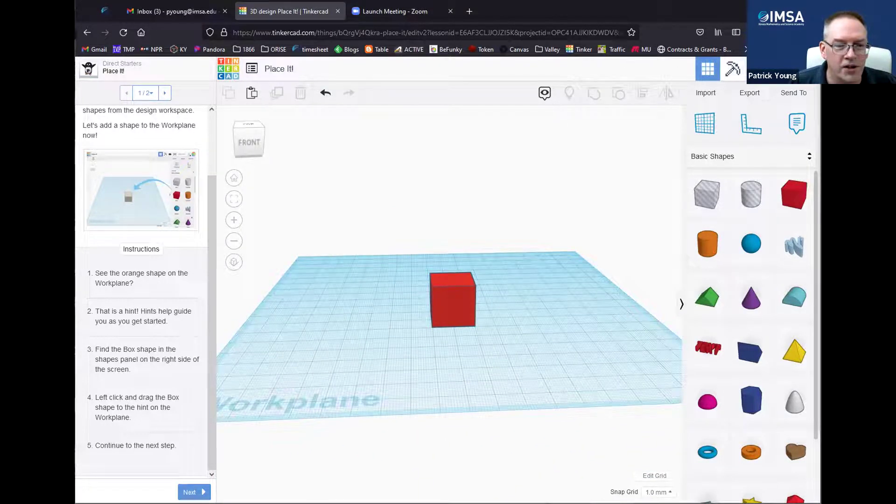
Complete the Place It! lesson and continue to the View It! lesson
{"action": "left_click", "coordinate": [191, 492]}
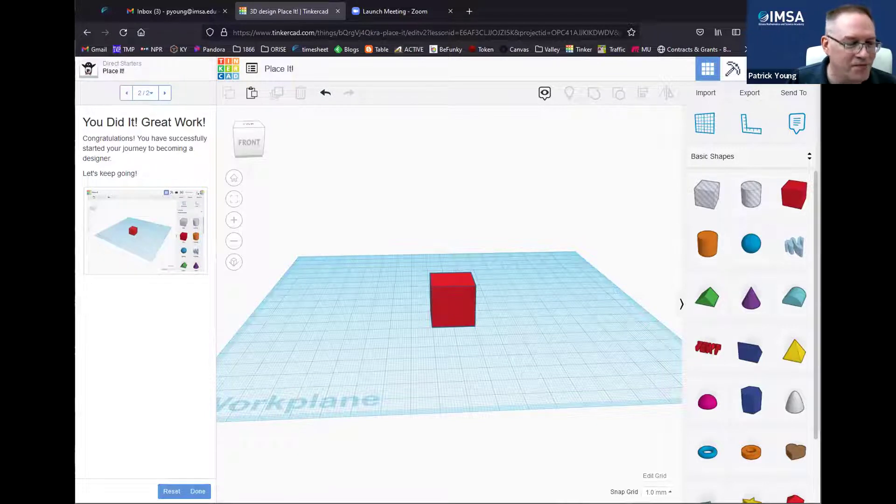
{"action": "left_click", "coordinate": [201, 489]}
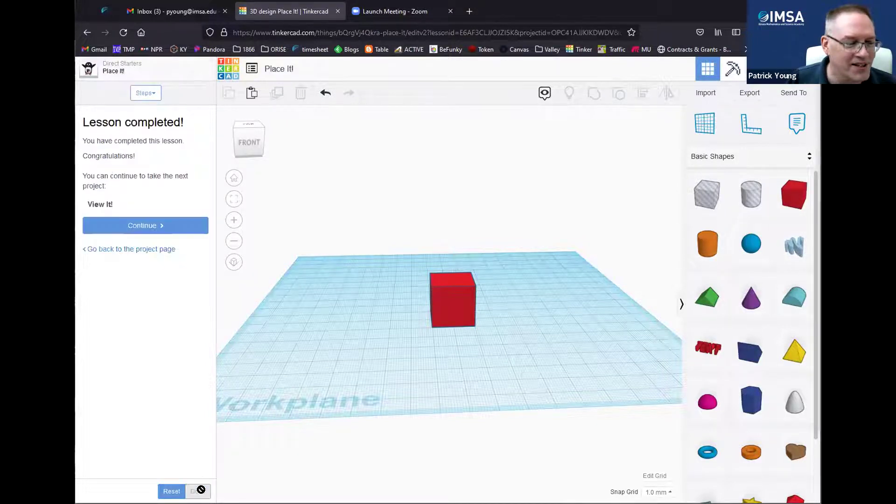
{"action": "left_click", "coordinate": [153, 227]}
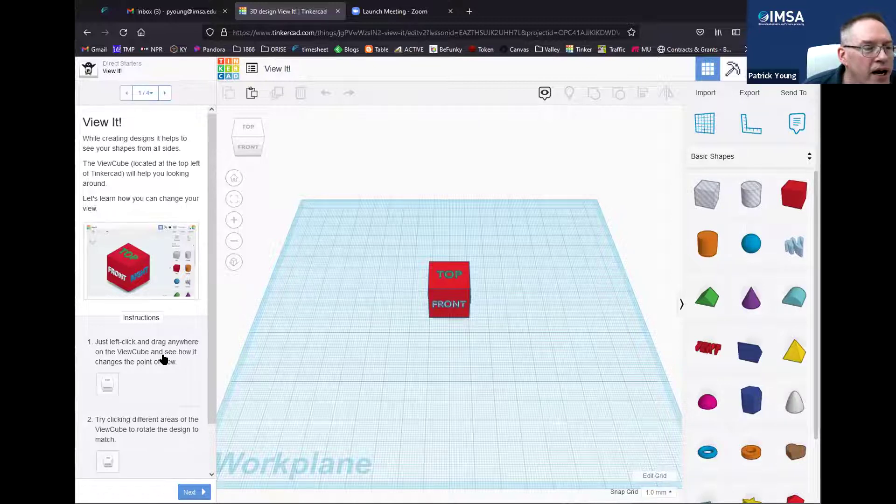
Rotate the view with the ViewCube to examine the labelled box's front, right and top faces
{"action": "left_click_drag", "start_coordinate": [247, 148], "coordinate": [268, 141]}
{"action": "mouse_move", "coordinate": [250, 147]}
{"action": "left_mouse_down"}
{"action": "mouse_move", "coordinate": [242, 147]}
{"action": "mouse_move", "coordinate": [251, 150]}
{"action": "mouse_move", "coordinate": [230, 110]}
{"action": "mouse_move", "coordinate": [256, 135]}
{"action": "mouse_move", "coordinate": [248, 133]}
{"action": "left_mouse_up"}
{"action": "left_click", "coordinate": [248, 132]}
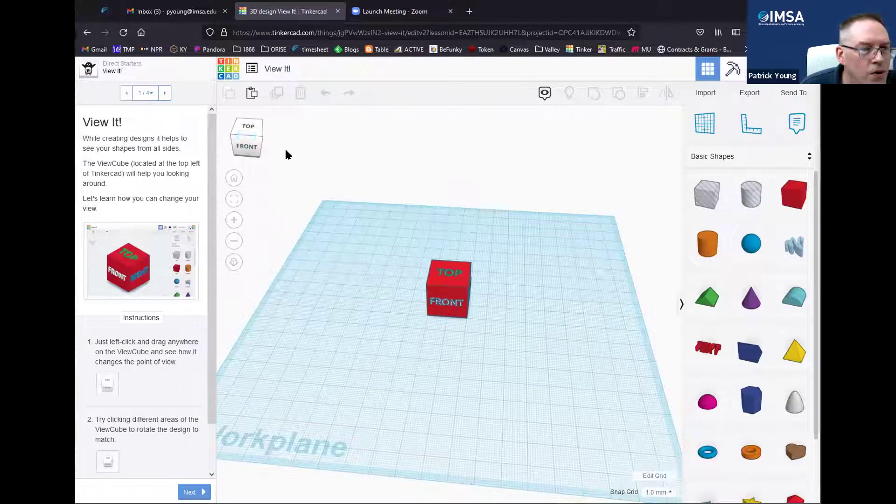
{"action": "left_click", "coordinate": [246, 147]}
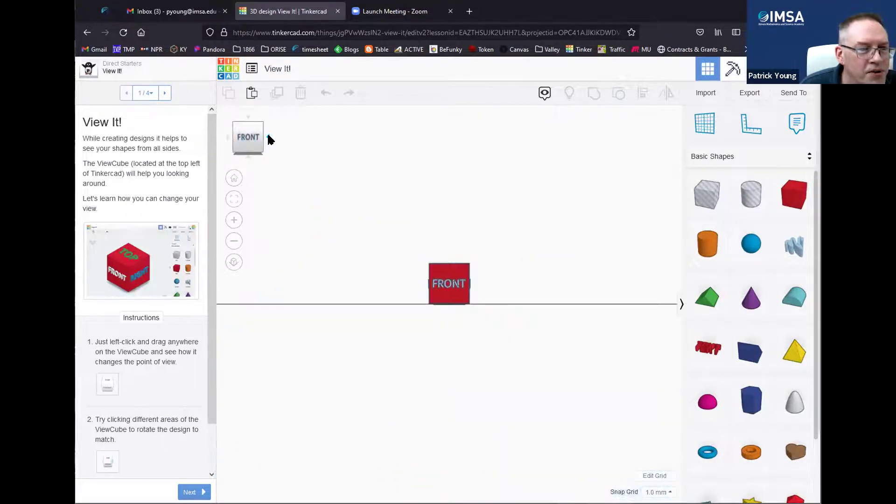
{"action": "left_click", "coordinate": [269, 137]}
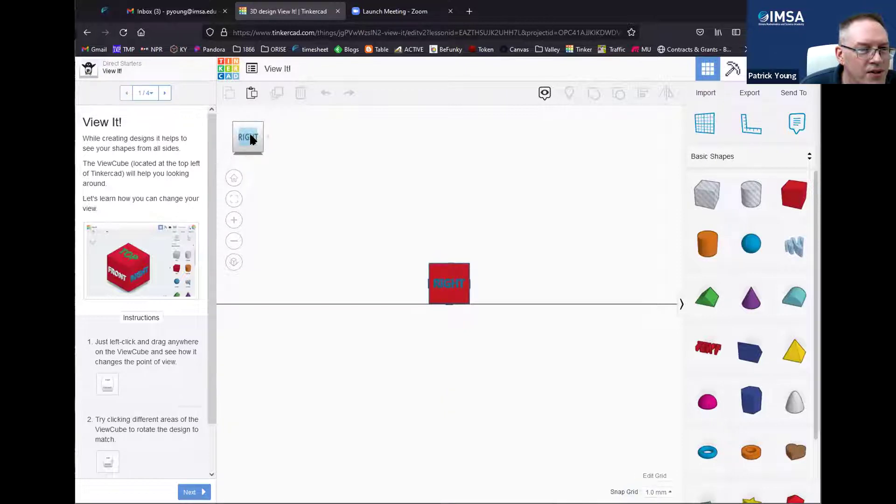
{"action": "left_click", "coordinate": [247, 117]}
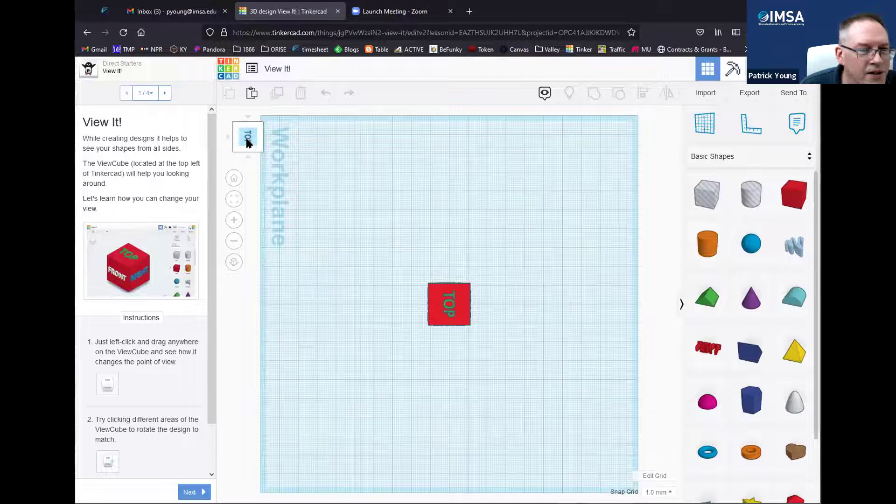
{"action": "left_click_drag", "start_coordinate": [251, 140], "coordinate": [253, 145]}
{"action": "left_click", "coordinate": [254, 139]}
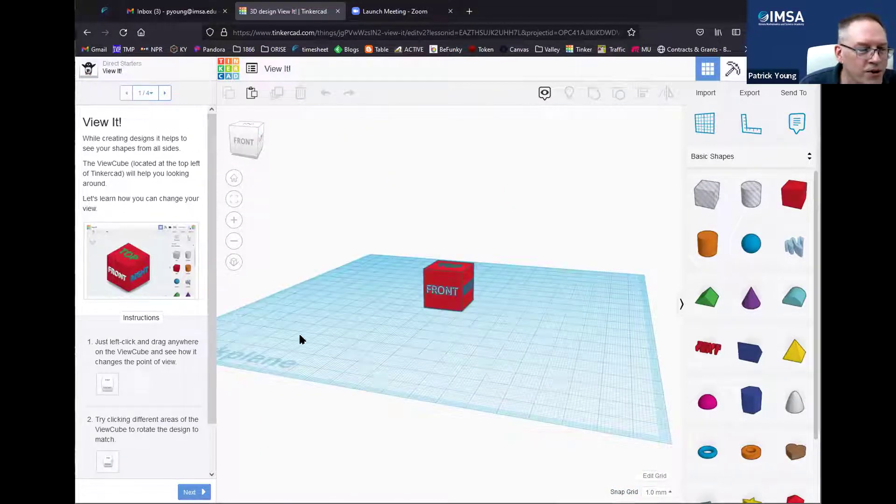
Read the remaining View It! instructions, view the box from other angles, and advance to the Learn to Zoom page
{"action": "scroll", "coordinate": [182, 341], "scroll_direction": "down", "scroll_amount": 2}
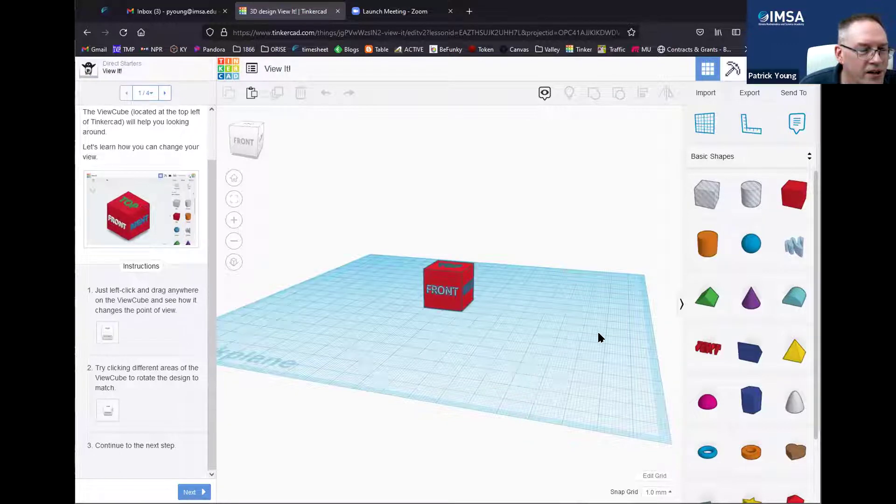
{"action": "right_click_drag", "start_coordinate": [564, 300], "coordinate": [598, 313]}
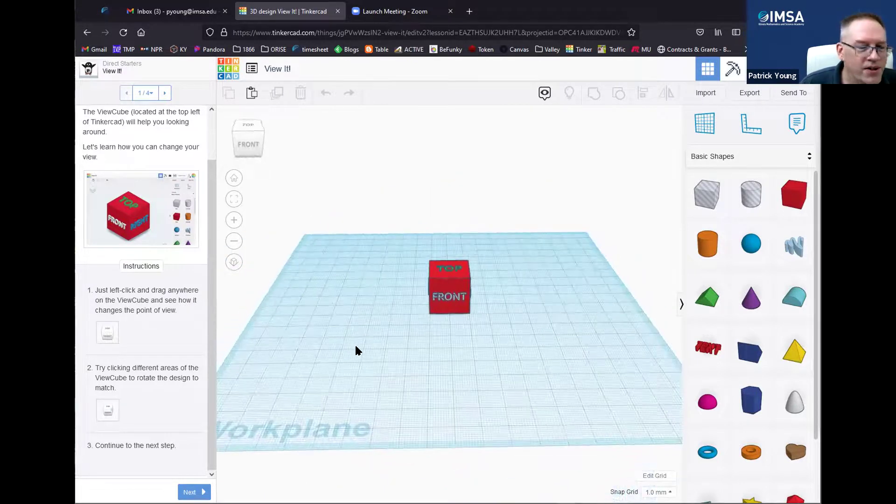
{"action": "scroll", "coordinate": [355, 343], "scroll_direction": "down", "scroll_amount": 2}
{"action": "scroll", "coordinate": [409, 343], "scroll_direction": "up", "scroll_amount": 2}
{"action": "right_click_drag", "start_coordinate": [408, 343], "coordinate": [372, 340]}
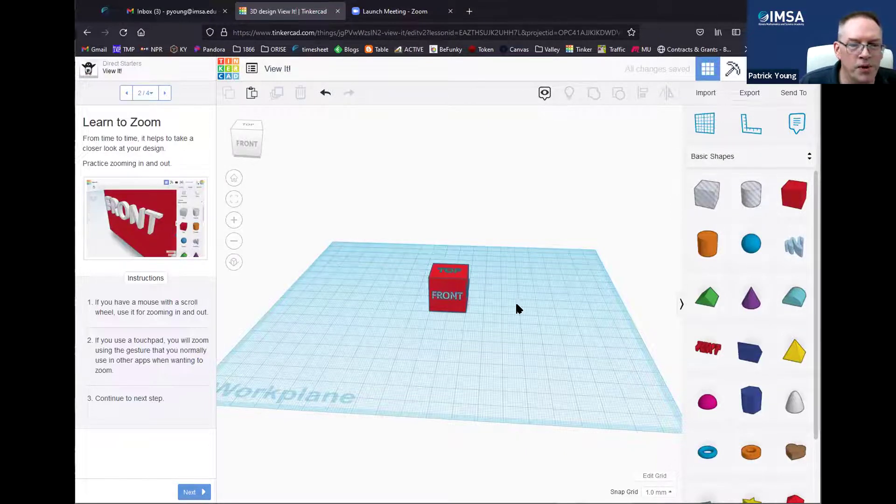
Practise zooming in and out on the labelled box from different angles, and continue to the Let's Look Around Faster page
{"action": "scroll", "coordinate": [509, 306], "scroll_direction": "up", "scroll_amount": 5}
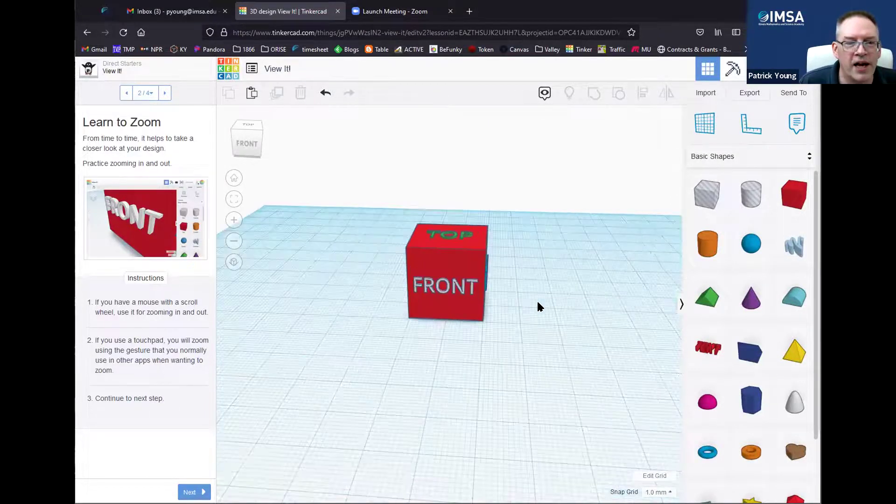
{"action": "scroll", "coordinate": [537, 301], "scroll_direction": "down", "scroll_amount": 5}
{"action": "right_click_drag", "start_coordinate": [365, 324], "coordinate": [443, 327]}
{"action": "scroll", "coordinate": [509, 304], "scroll_direction": "up", "scroll_amount": 4}
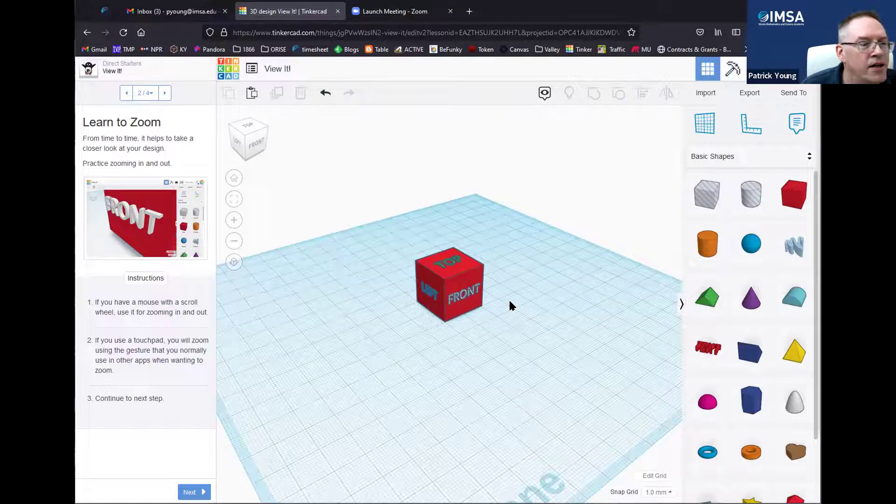
{"action": "scroll", "coordinate": [509, 306], "scroll_direction": "down", "scroll_amount": 3}
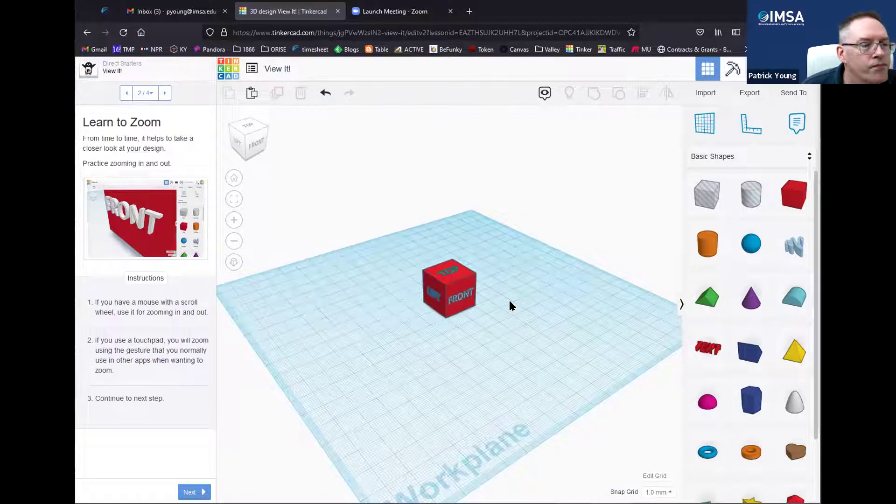
{"action": "scroll", "coordinate": [509, 303], "scroll_direction": "down", "scroll_amount": 3}
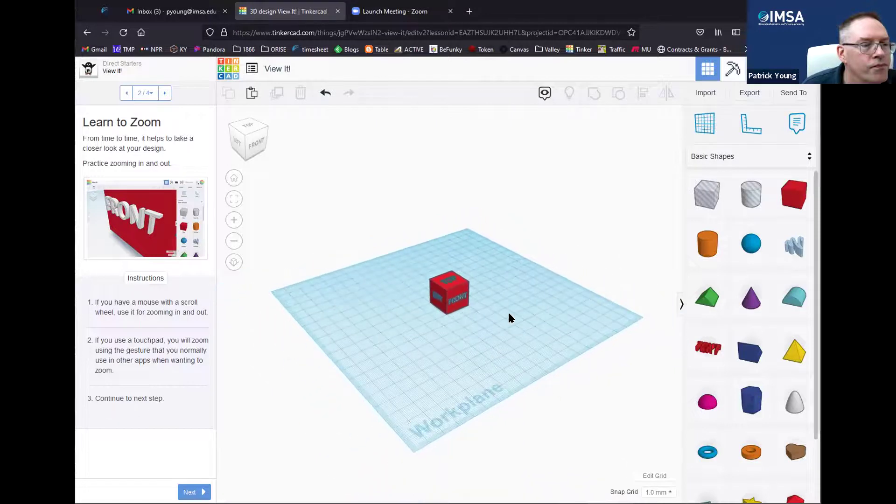
{"action": "right_click_drag", "start_coordinate": [530, 304], "coordinate": [499, 307]}
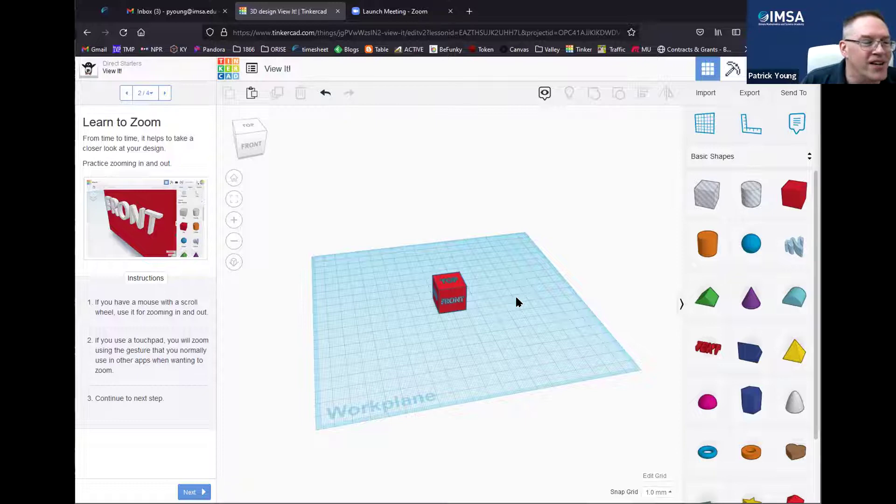
{"action": "scroll", "coordinate": [480, 332], "scroll_direction": "up", "scroll_amount": 3}
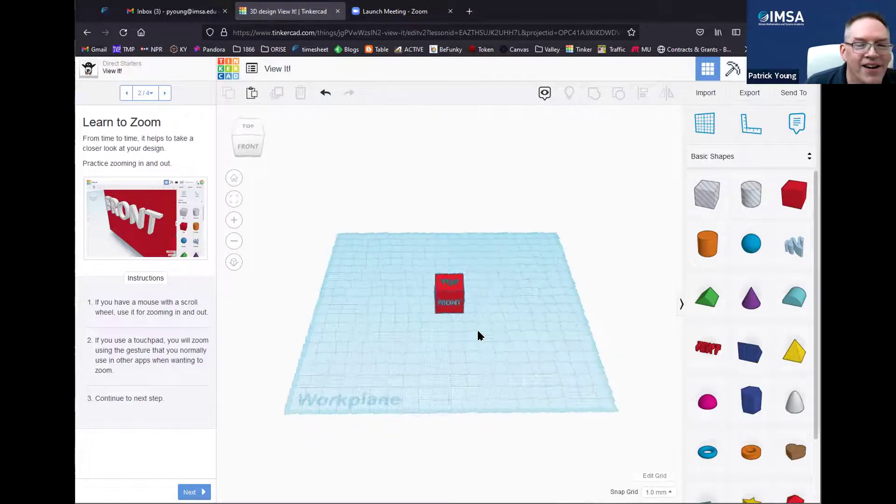
{"action": "scroll", "coordinate": [480, 328], "scroll_direction": "down", "scroll_amount": 3}
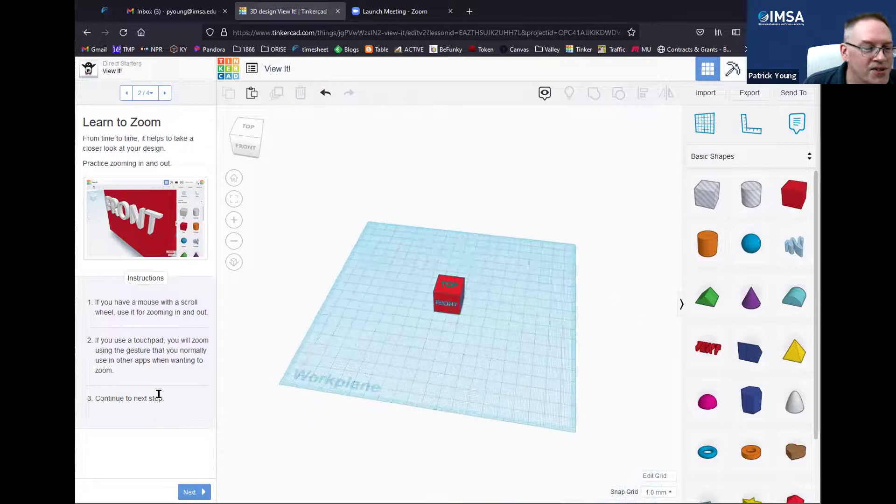
{"action": "left_click", "coordinate": [191, 491]}
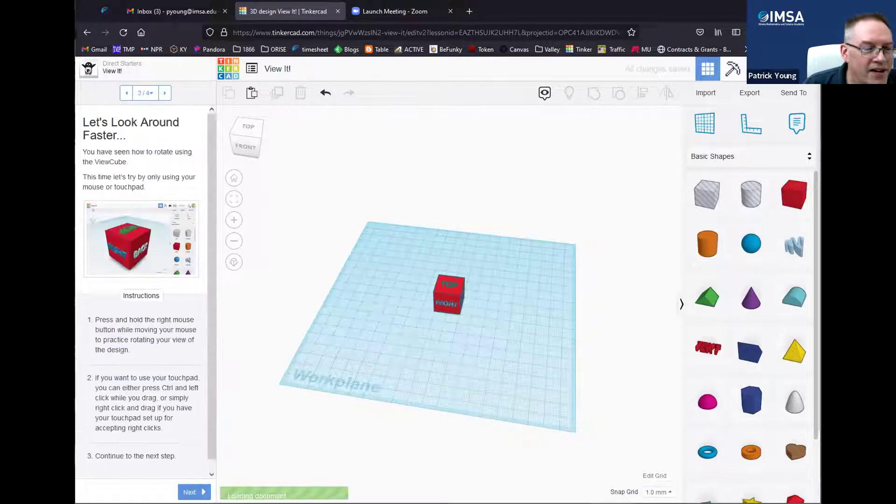
Practise rotating the view around the labelled box without the ViewCube, and advance to the final View It! page
{"action": "scroll", "coordinate": [187, 406], "scroll_direction": "down", "scroll_amount": 1}
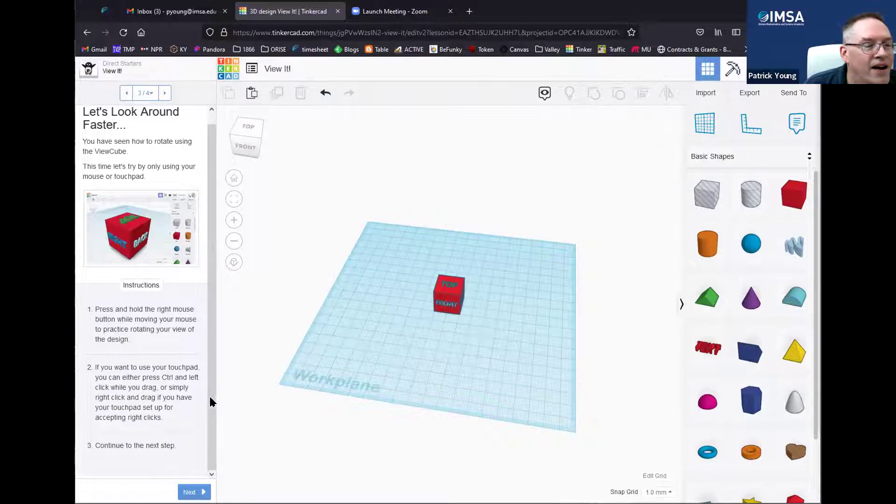
{"action": "right_click_drag", "start_coordinate": [374, 360], "coordinate": [244, 478]}
{"action": "left_click", "coordinate": [194, 491]}
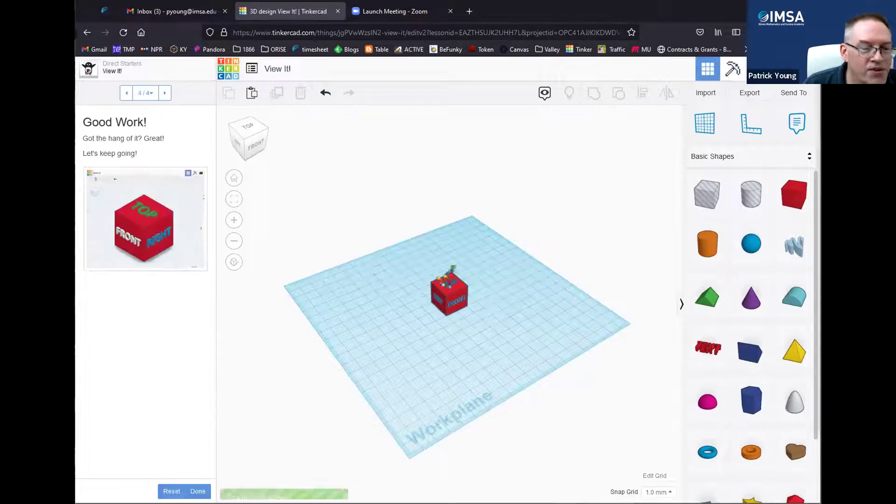